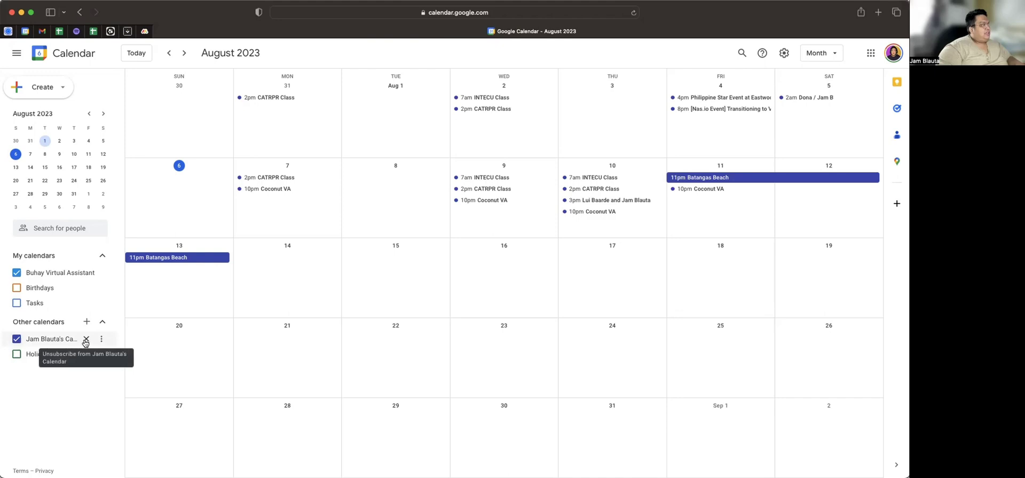
- Unsubscribe from the other person's calendar and open the settings and sharing options of the Buhay Virtual Assistant calendar
left_click(85, 340)
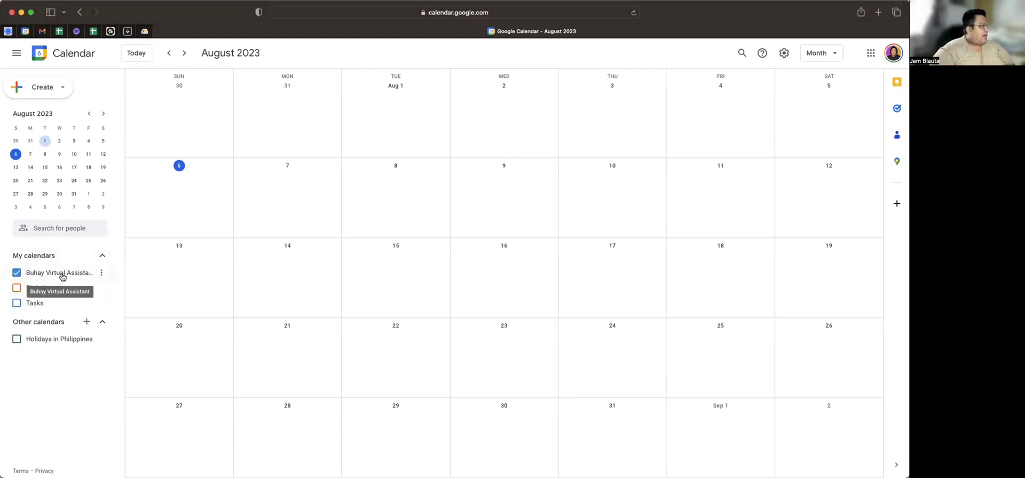
left_click(102, 274)
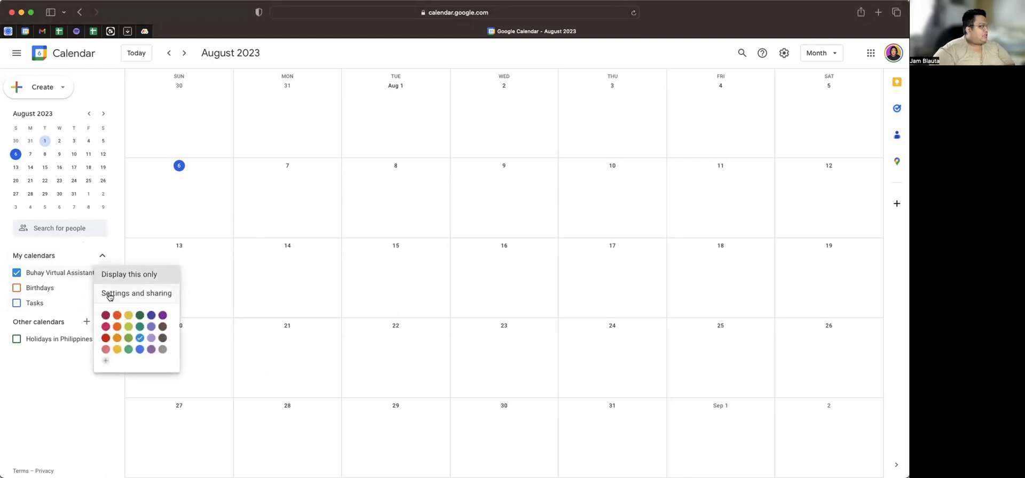
left_click(109, 294)
scroll(319, 276, "down", 1)
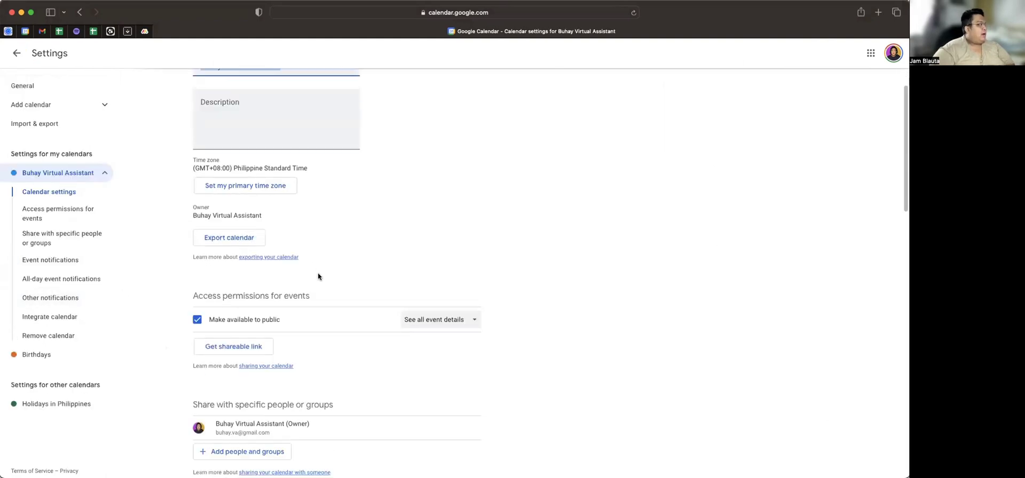
scroll(318, 277, "down", 3)
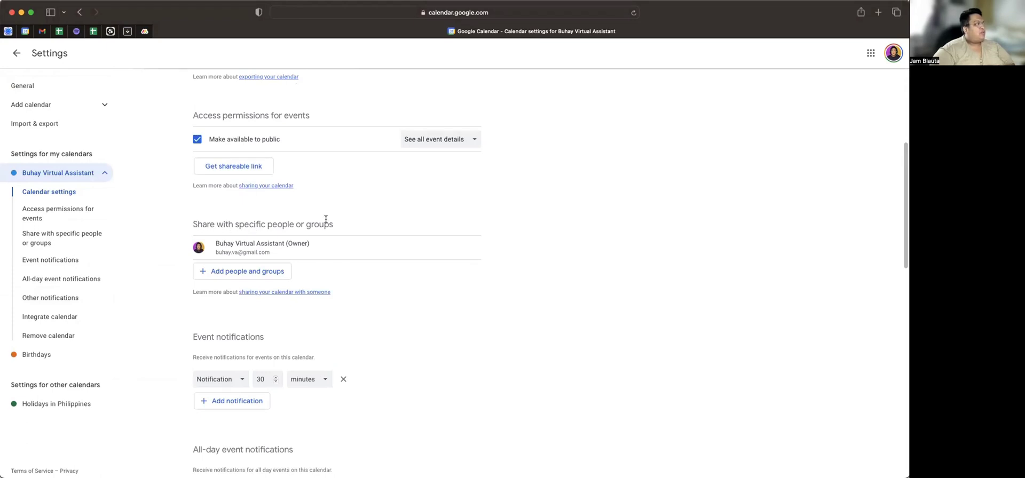
- Share the Buhay Virtual Assistant calendar with the contact's e-mail at the See all event details permission, and return to the calendar
left_click(230, 276)
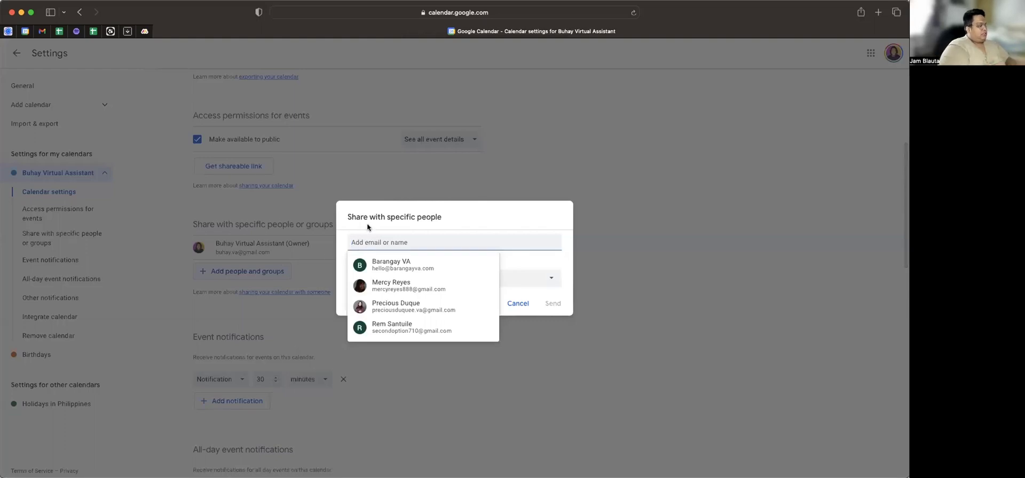
type("j")
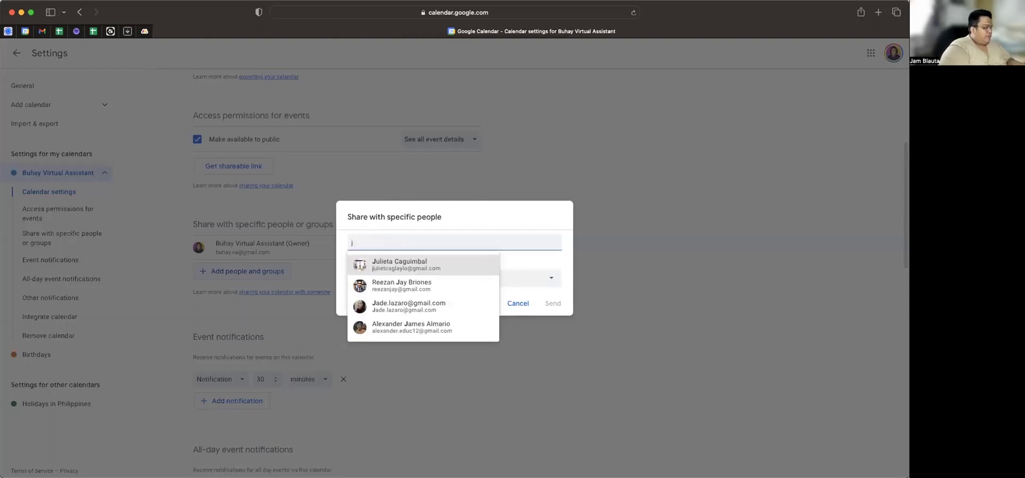
type("AM.BLA")
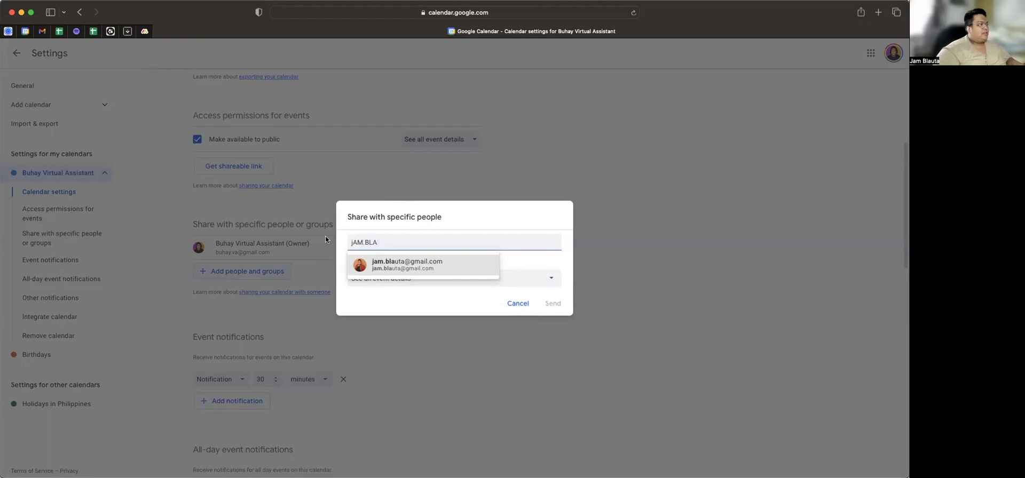
left_click(419, 267)
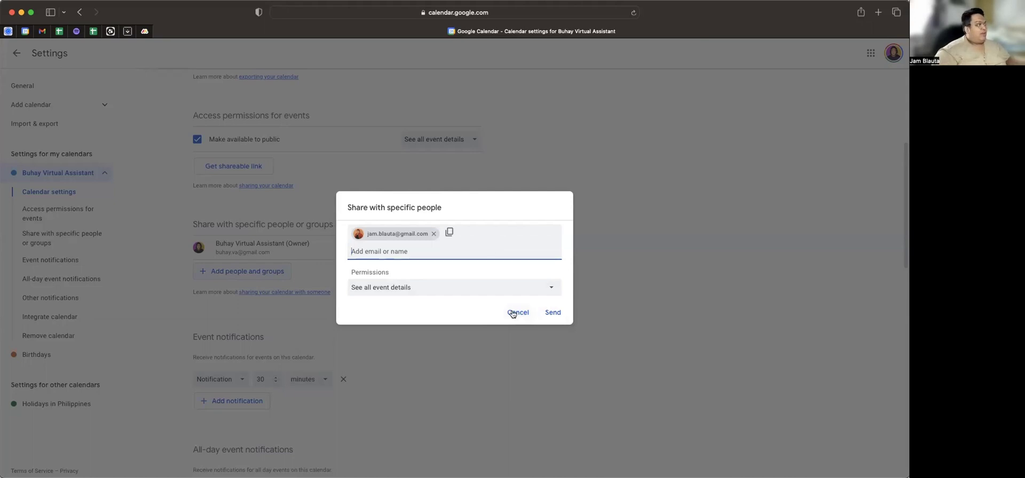
left_click(550, 313)
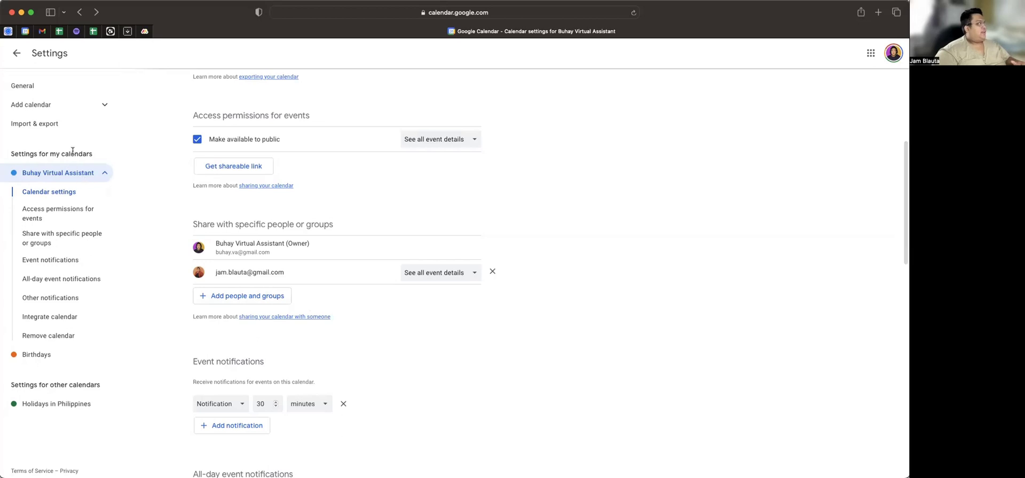
left_click(15, 58)
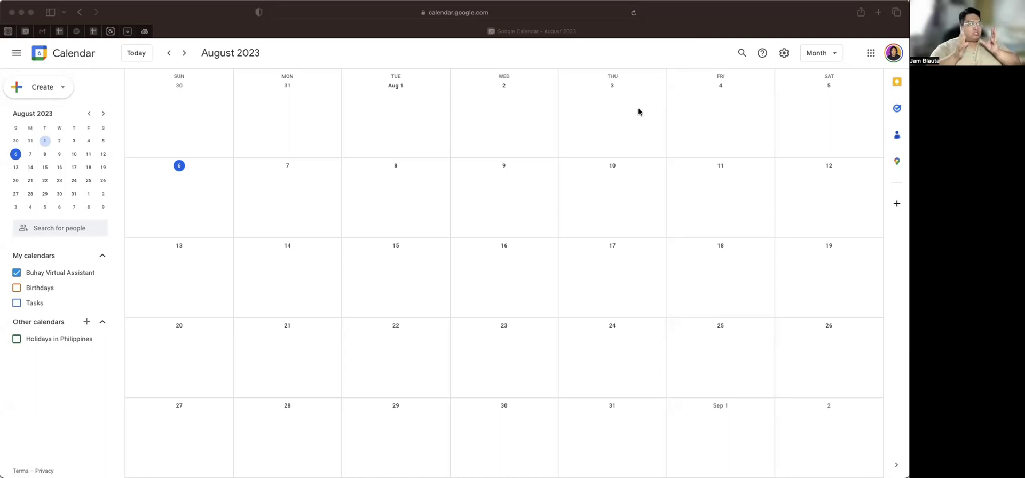
- Enable the secondary time zone in the general settings and set it to (GMT-04:00) Eastern Time - New York
left_click(784, 53)
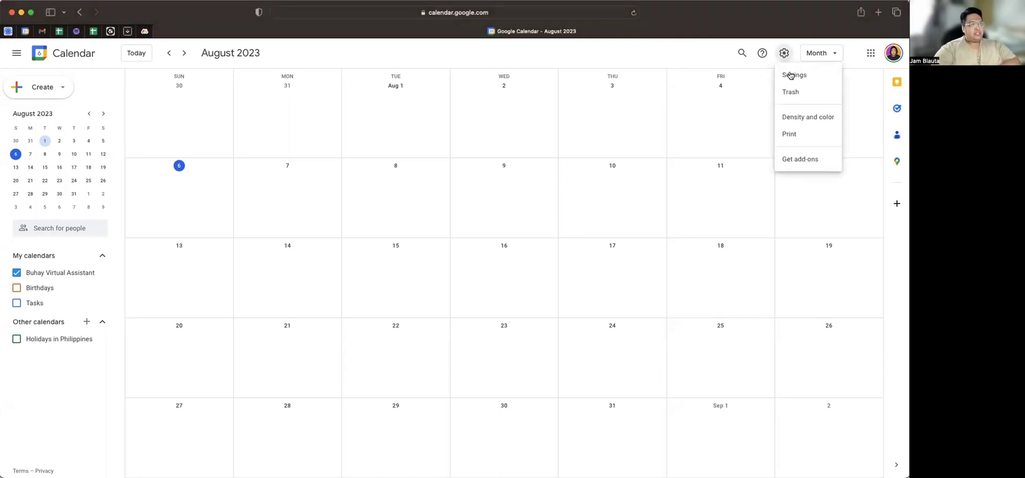
left_click(791, 76)
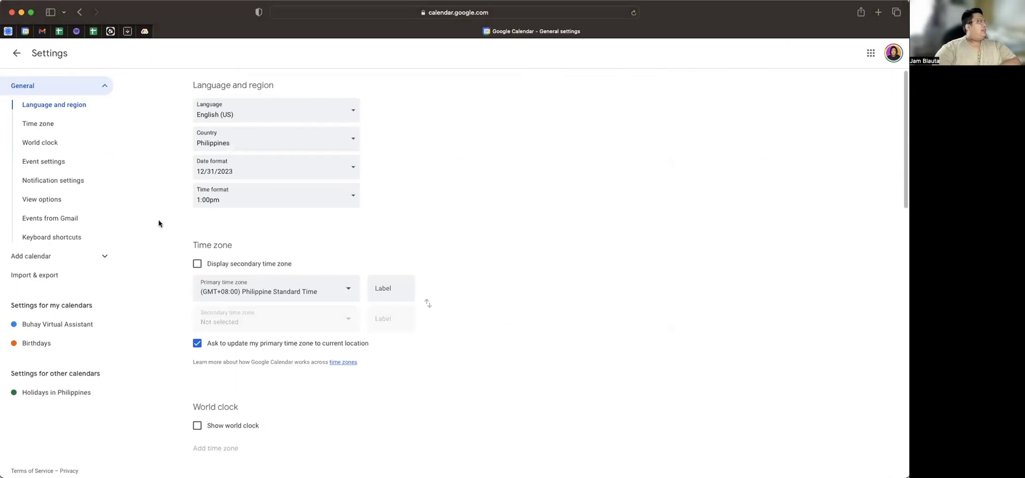
left_click(46, 124)
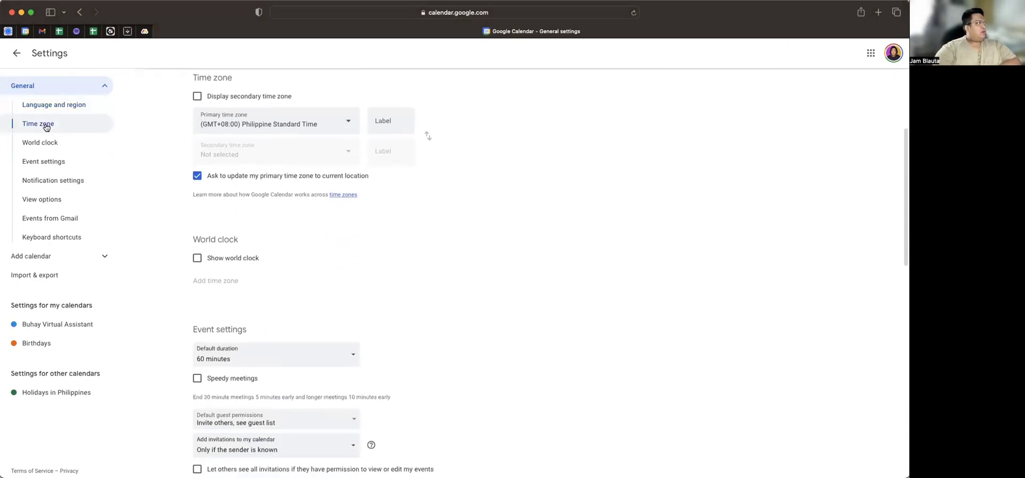
left_click(197, 97)
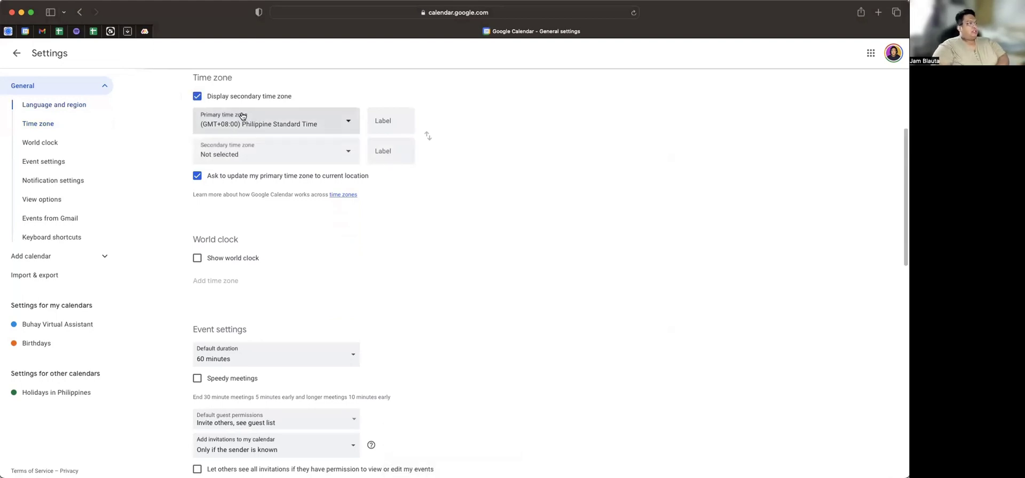
left_click(310, 160)
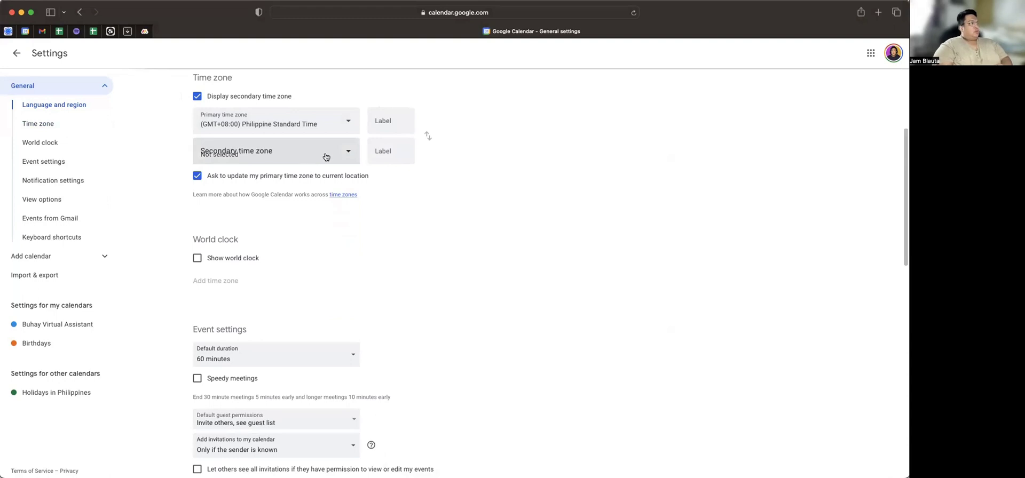
left_click(347, 155)
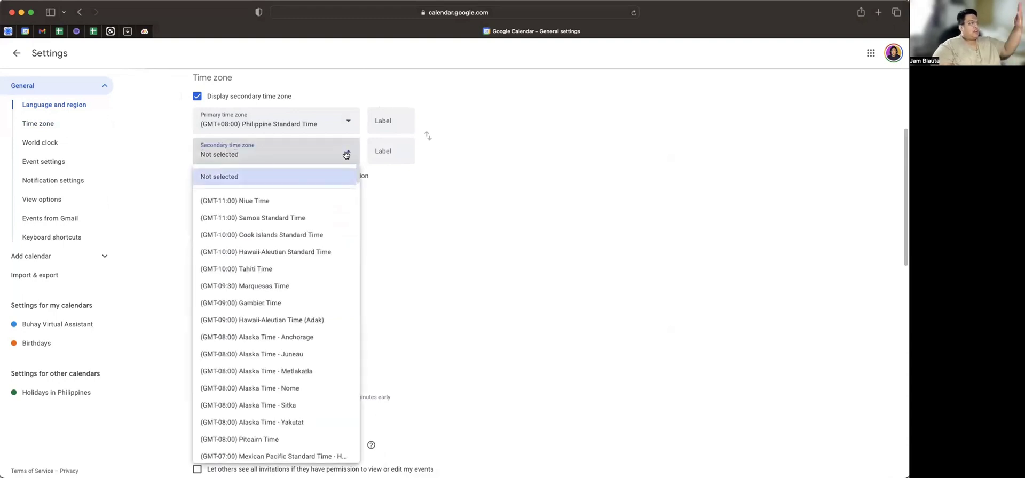
scroll(278, 321, "down", 15)
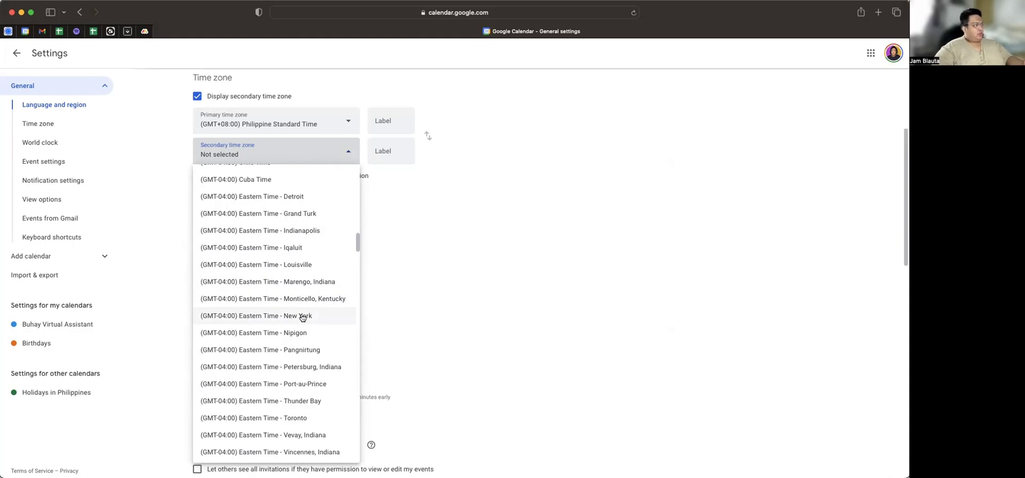
left_click(302, 318)
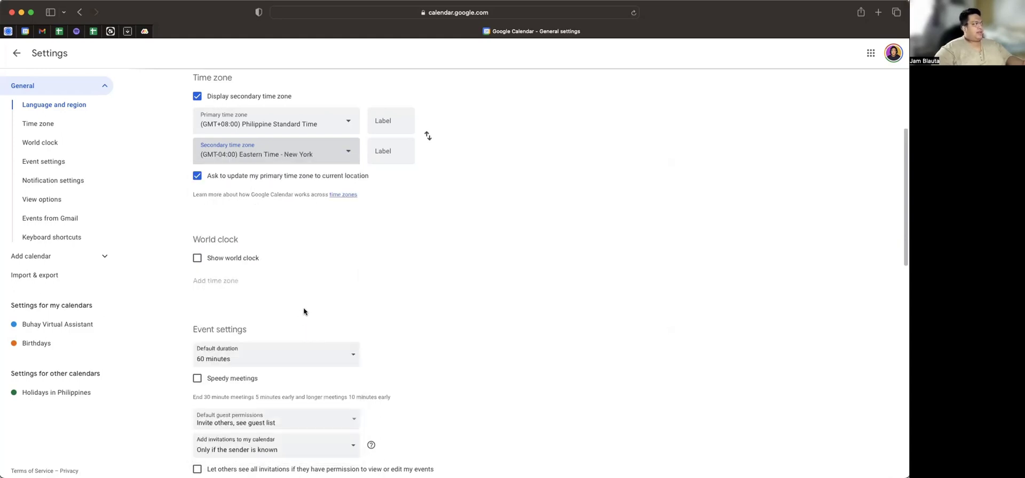
- Label the primary time zone PH and the secondary time zone NY
left_click(391, 118)
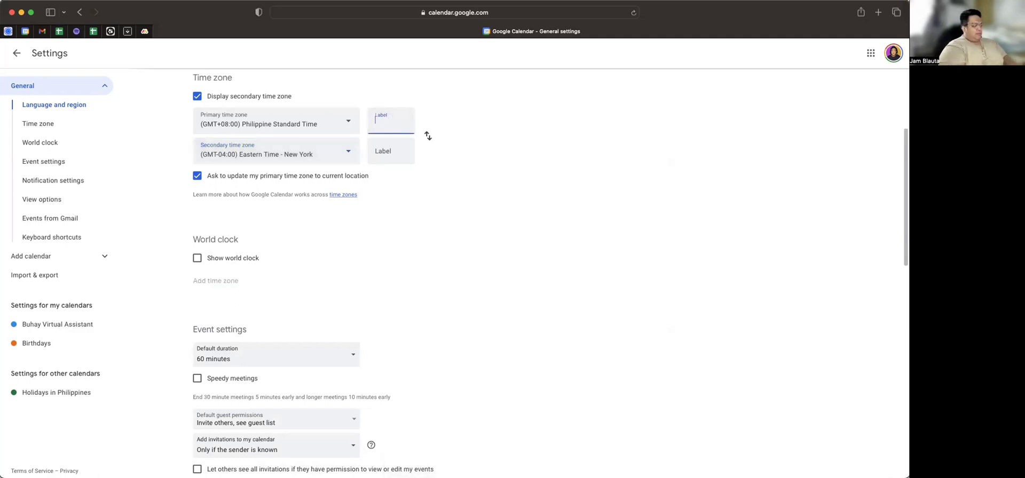
type("PH")
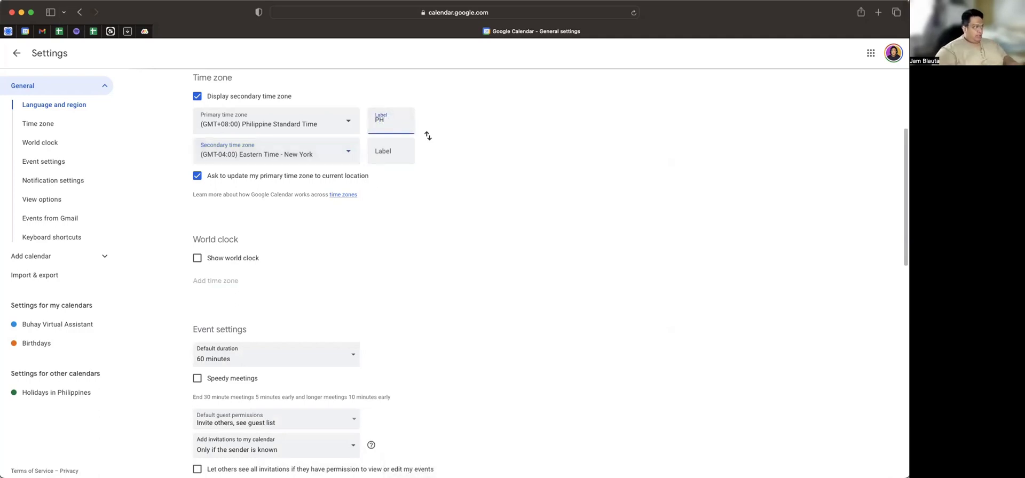
left_click(387, 149)
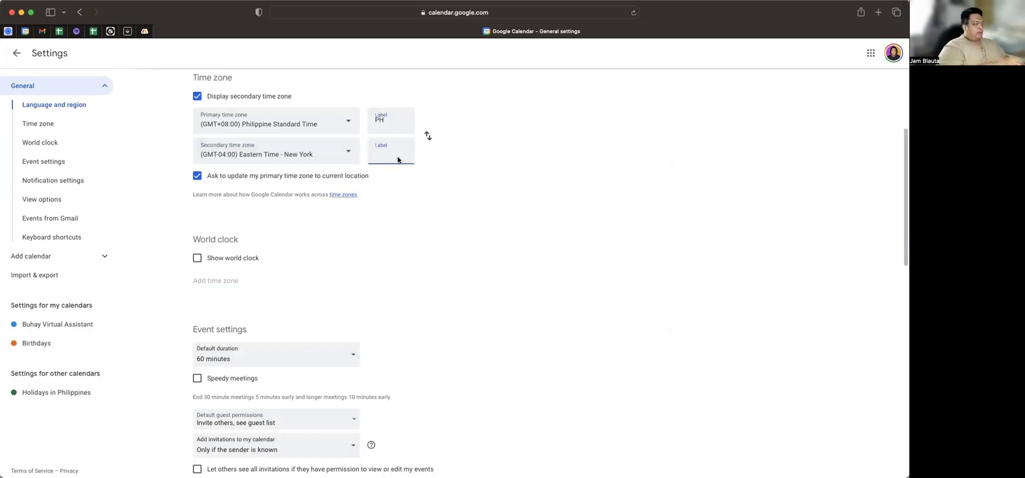
type("NY")
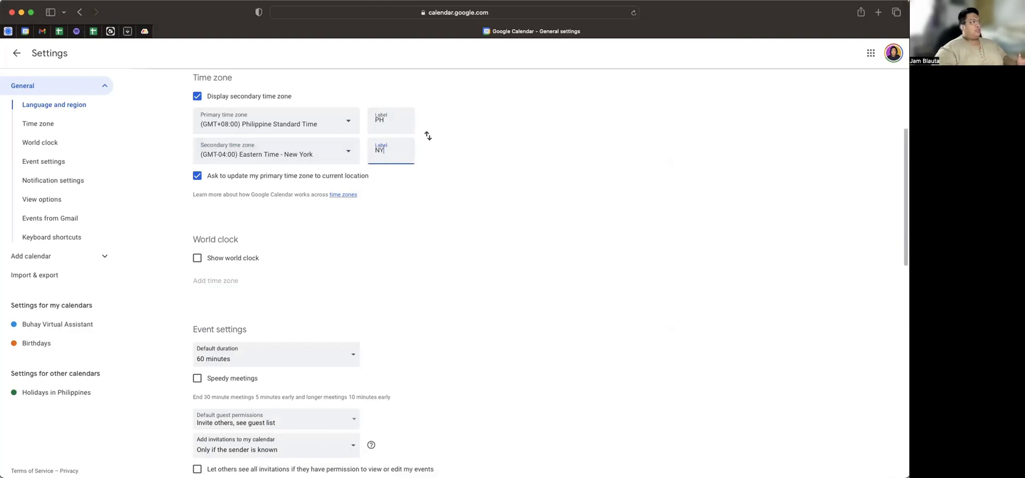
left_click(528, 170)
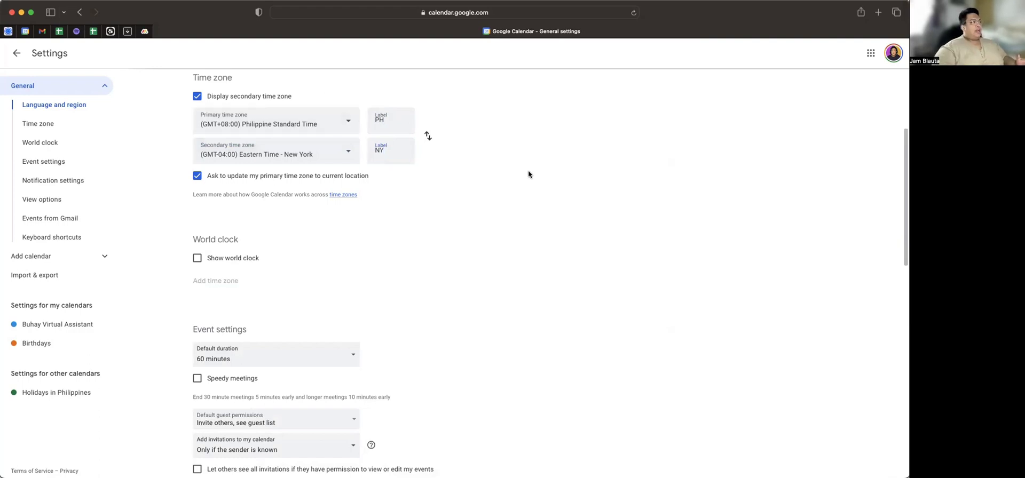
- Swap the primary and secondary time zones, and accept changing back to Philippine Standard Time on returning to the calendar
left_click(427, 137)
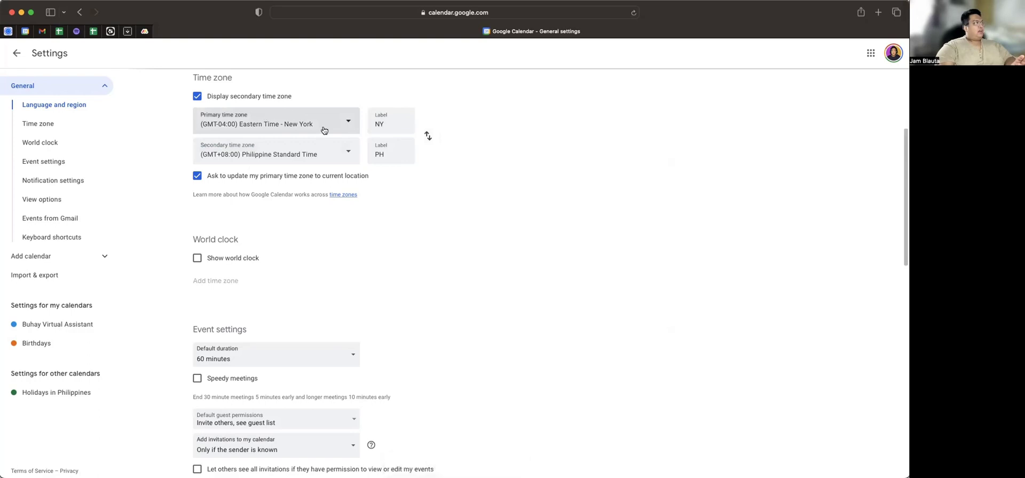
left_click(16, 54)
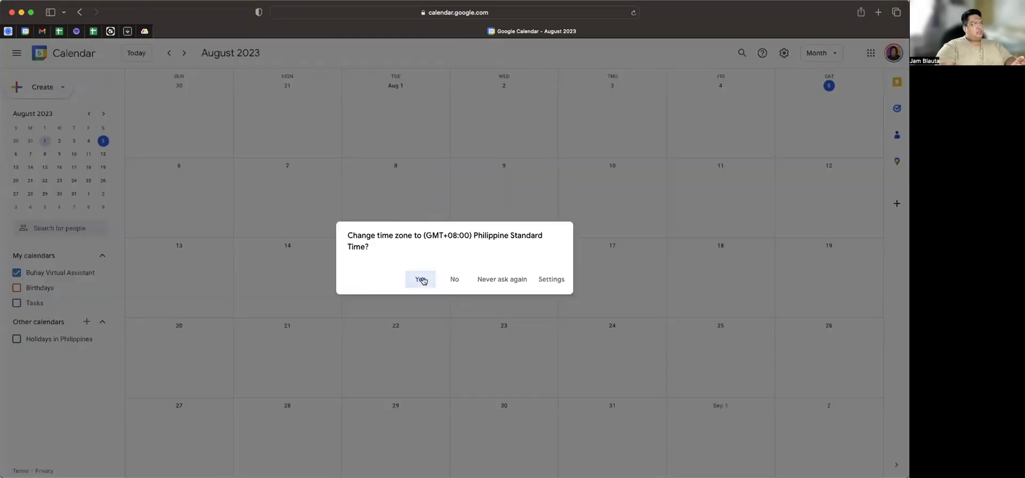
left_click(422, 281)
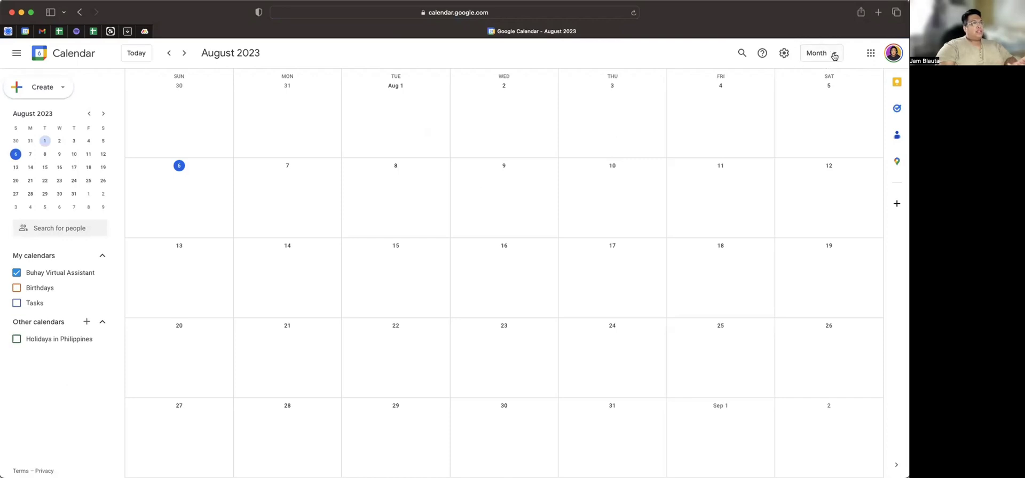
- Examine the NY and PH time columns in the week view, discard the Sunday 3:00am event draft, and return to the month view
left_click(833, 55)
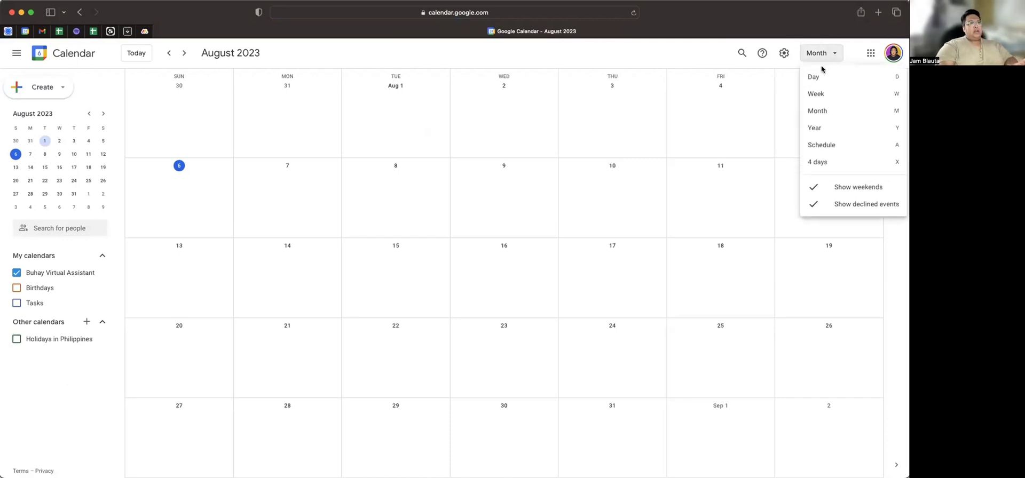
left_click(816, 95)
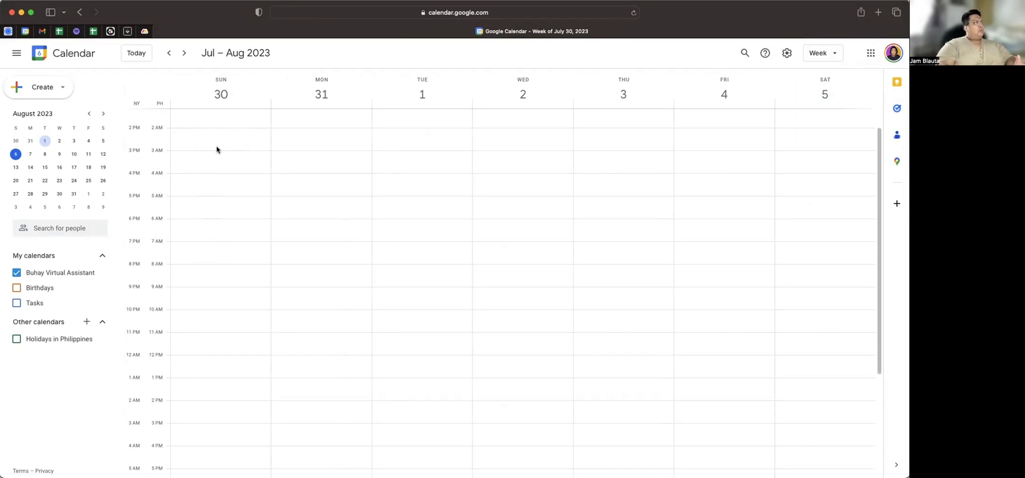
left_click(186, 152)
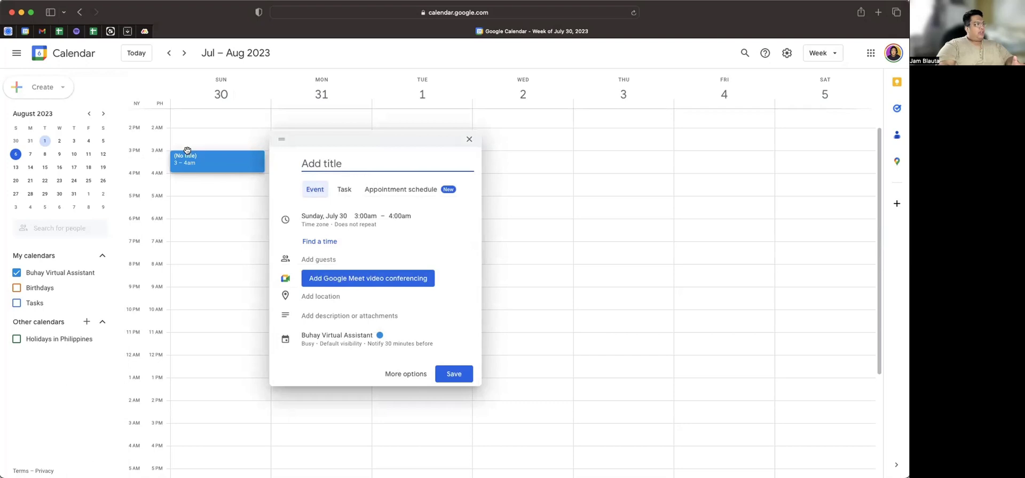
left_click(470, 139)
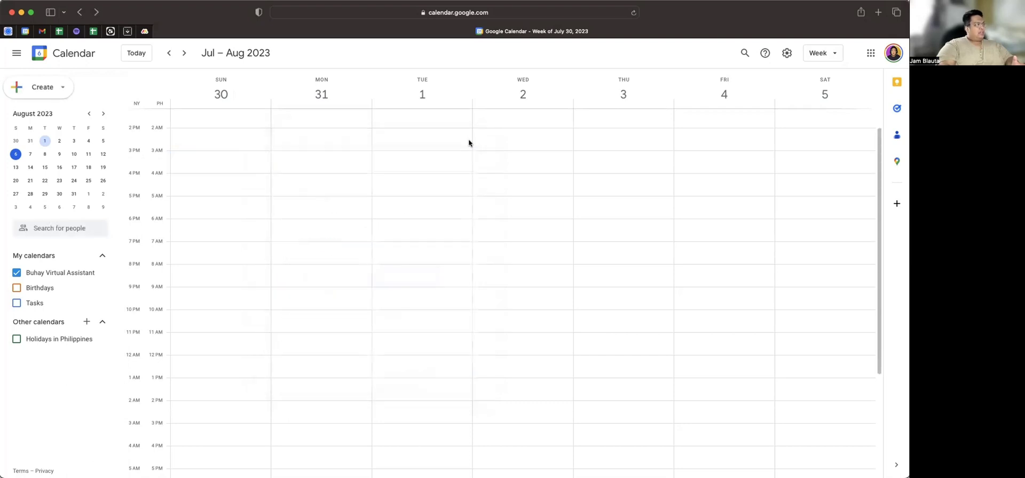
key("m")
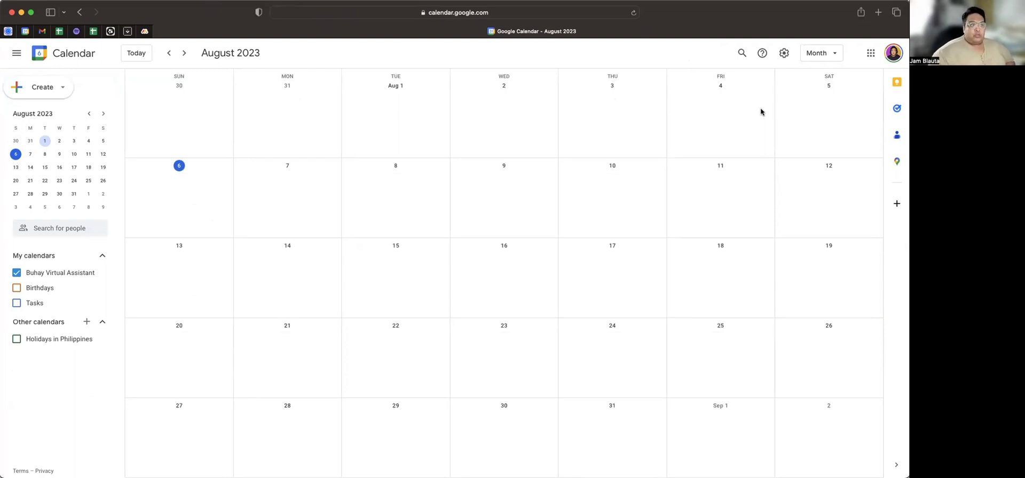
- Turn on the world clock in the calendar settings and set its first time zone to (GMT+08:00) Singapore Standard Time
left_click(784, 54)
left_click(791, 75)
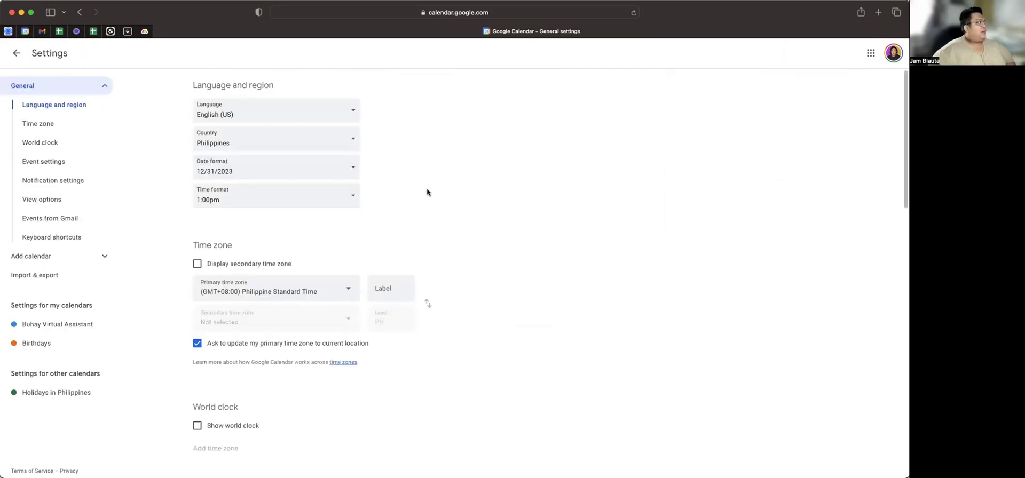
left_click(33, 148)
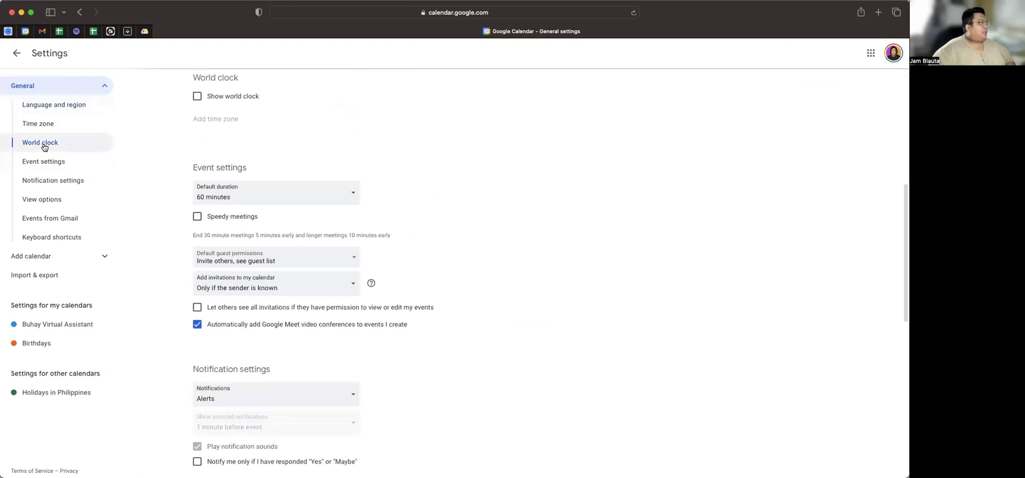
left_click(197, 98)
left_click(207, 119)
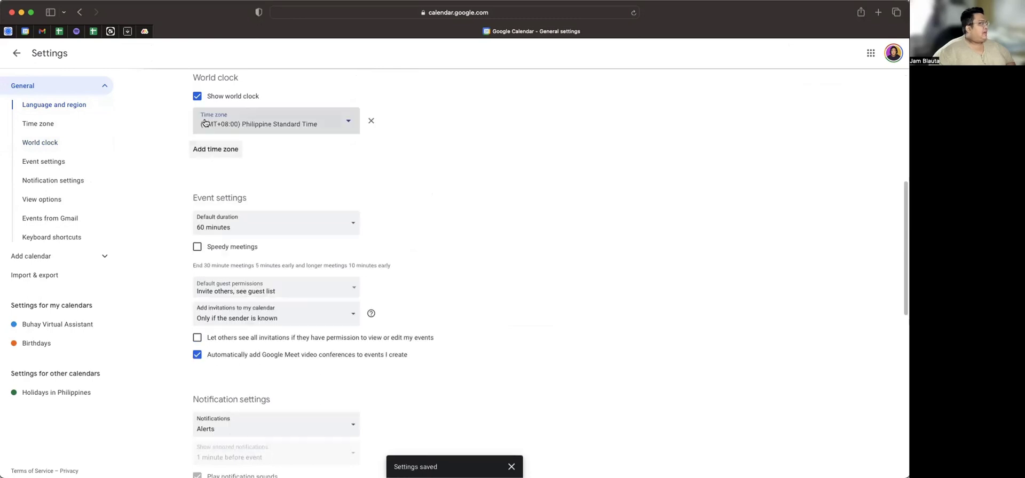
left_click(345, 123)
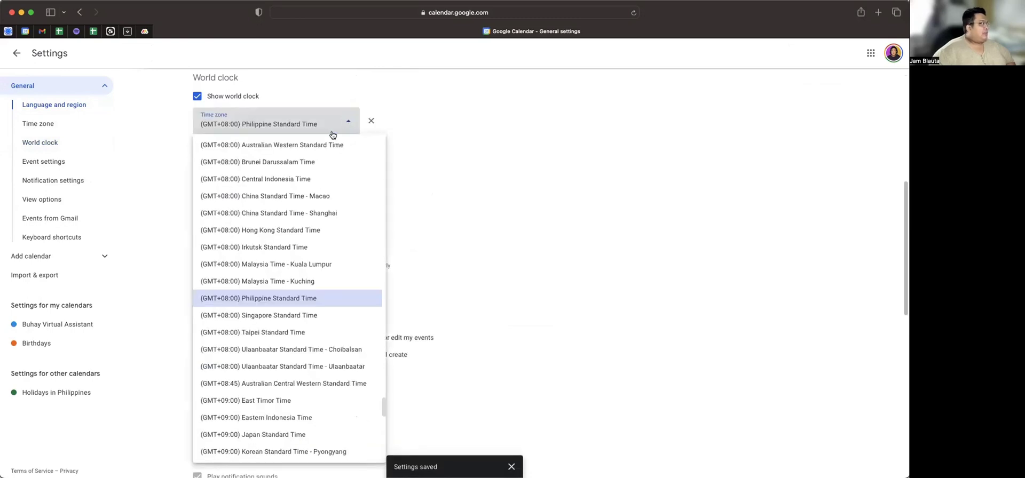
left_click(287, 319)
- Add a second world clock time zone and set it to (GMT+12:00) New Zealand Time
left_click(226, 149)
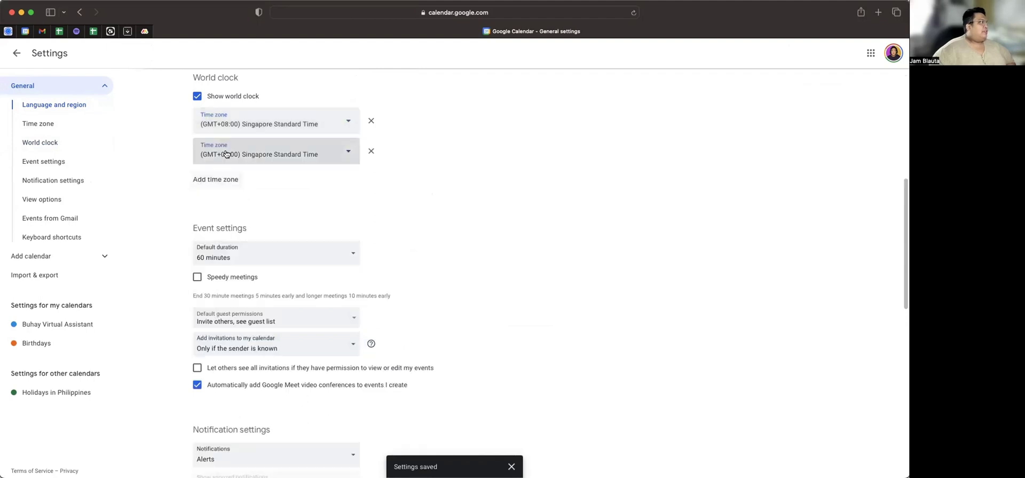
left_click(349, 153)
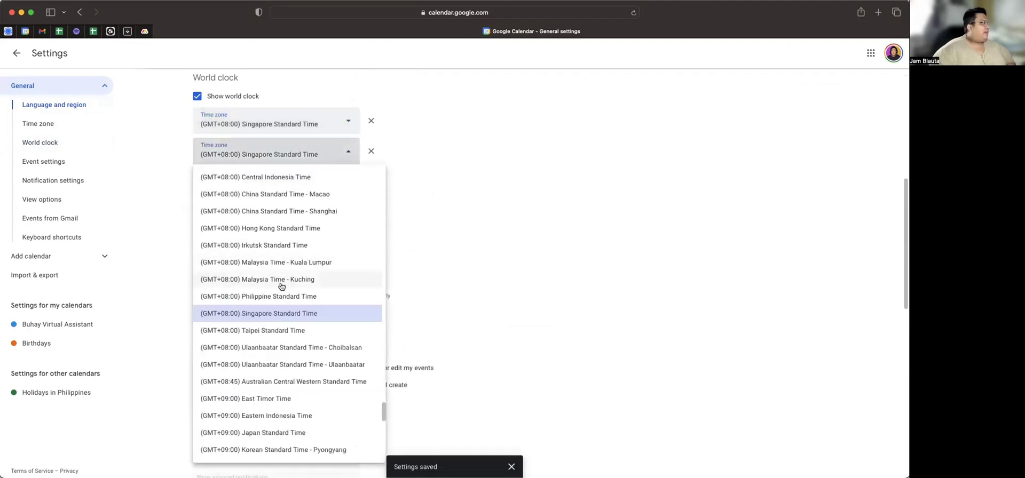
scroll(281, 286, "down", 10)
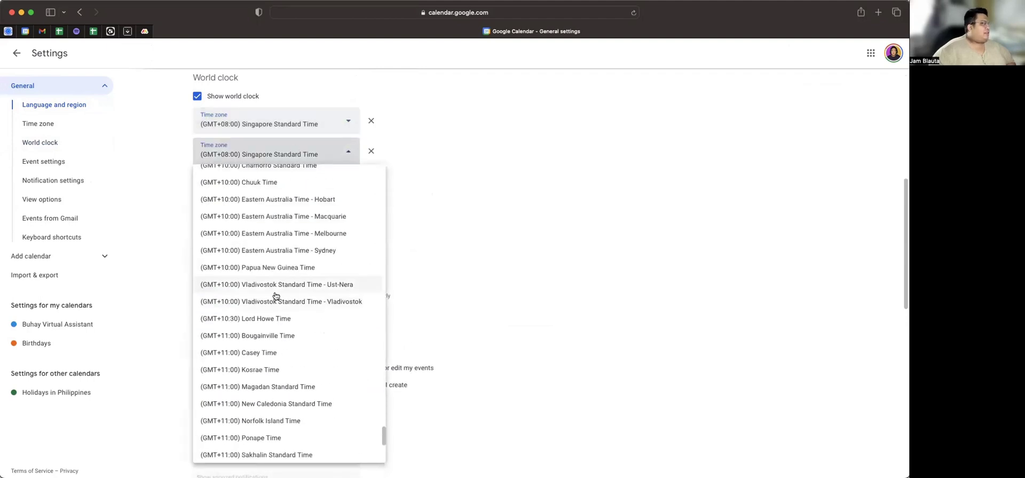
scroll(274, 294, "down", 8)
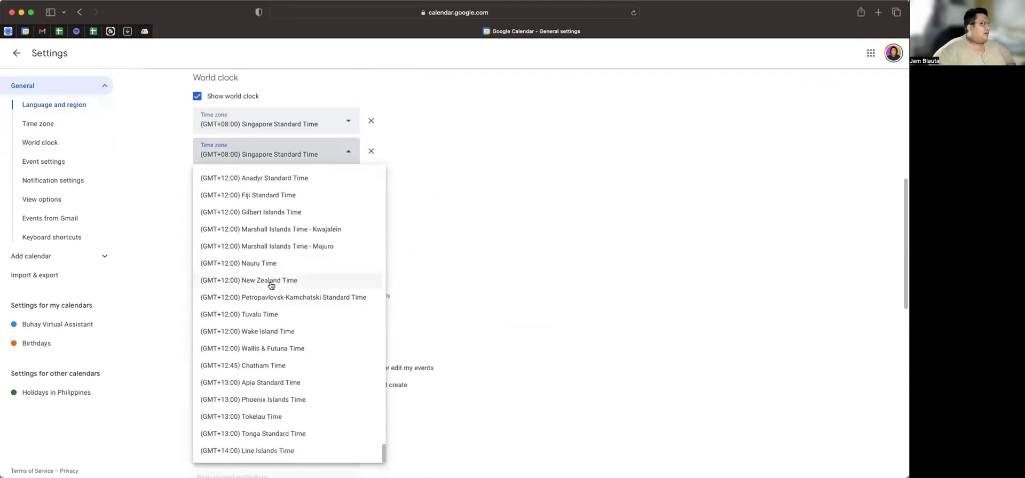
left_click(271, 283)
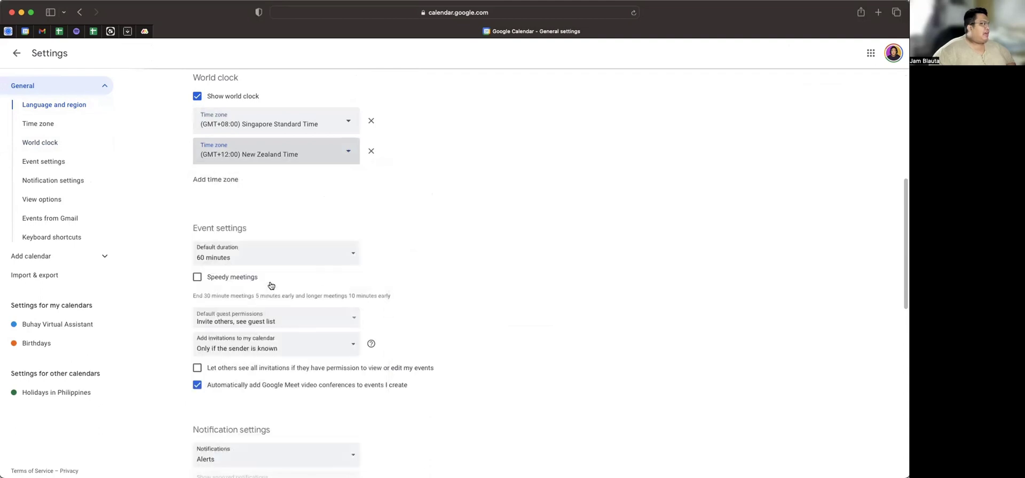
- Add a third world clock time zone set to (GMT+02:00) Central European Time - Madrid, and return to the calendar
left_click(214, 180)
left_click(346, 181)
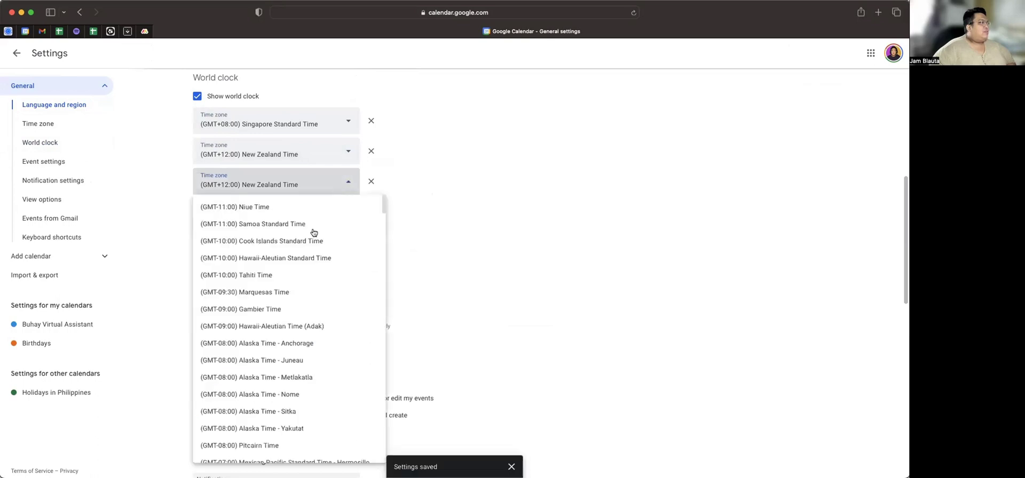
scroll(266, 306, "up", 15)
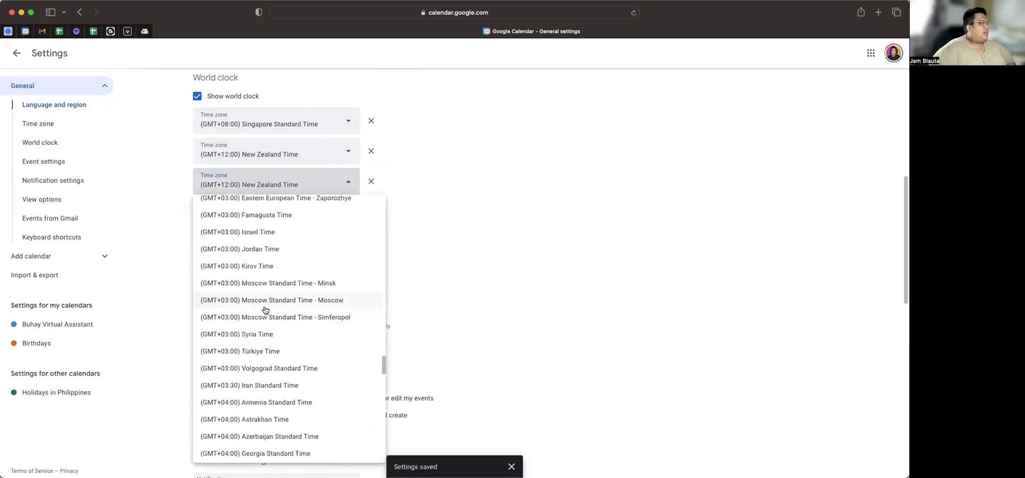
scroll(312, 227, "up", 5)
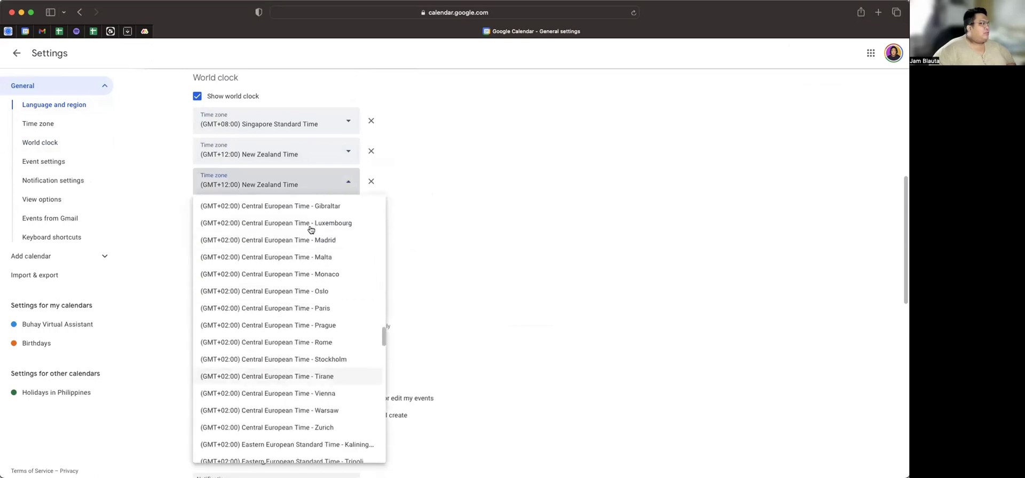
left_click(281, 241)
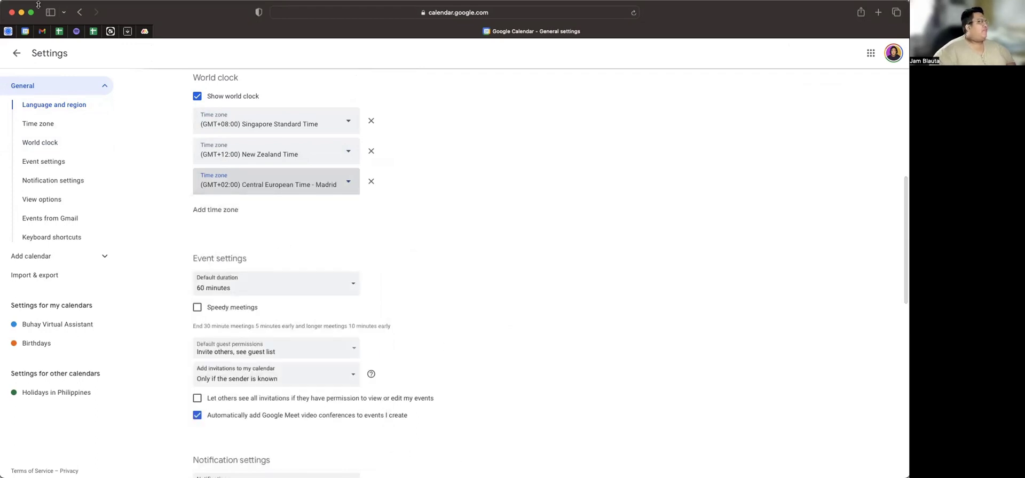
left_click(14, 55)
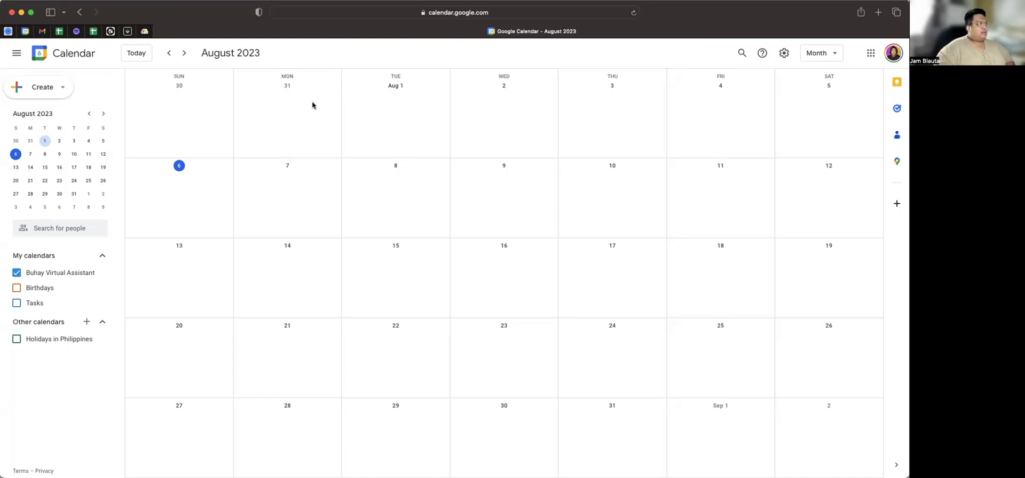
- Start a new event on Monday, August 7, 2023 with its full details open, and title it "School: Biology"
left_click(274, 180)
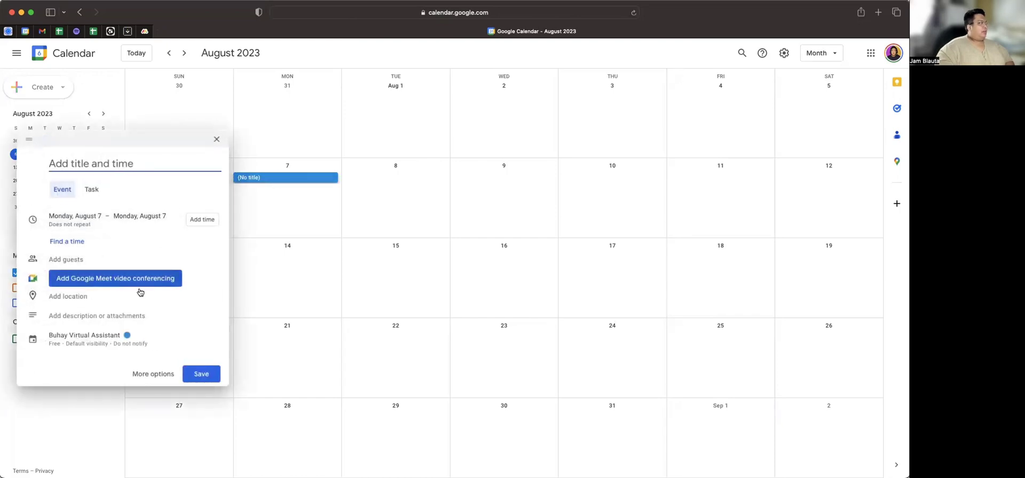
left_click(153, 376)
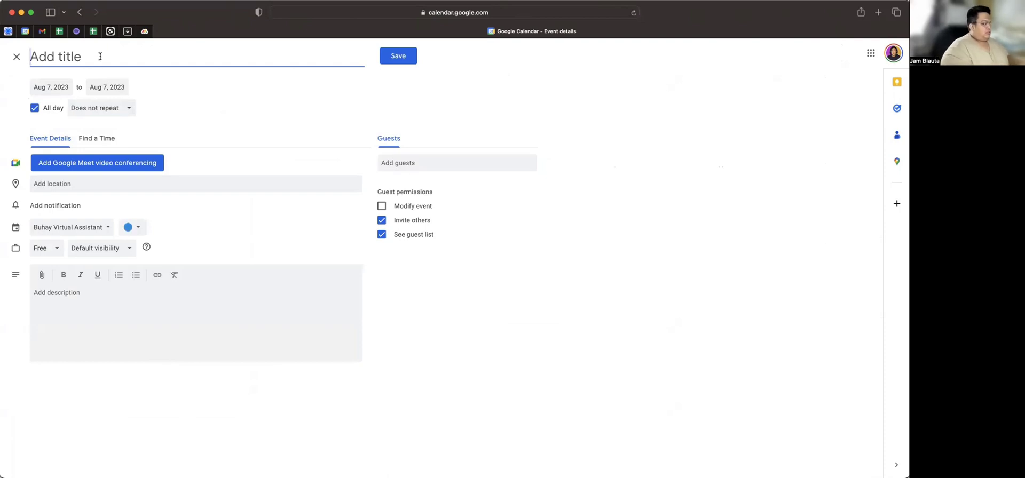
type("School")
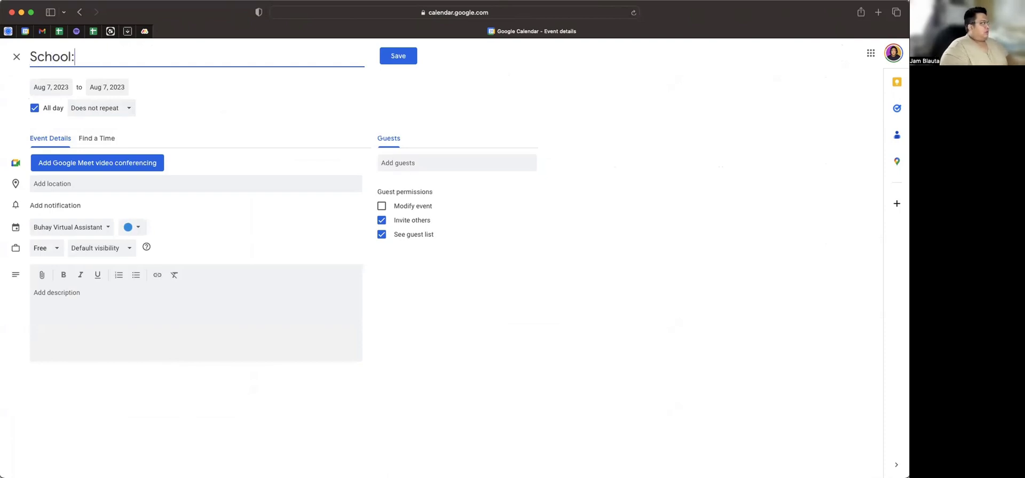
type(": Biol")
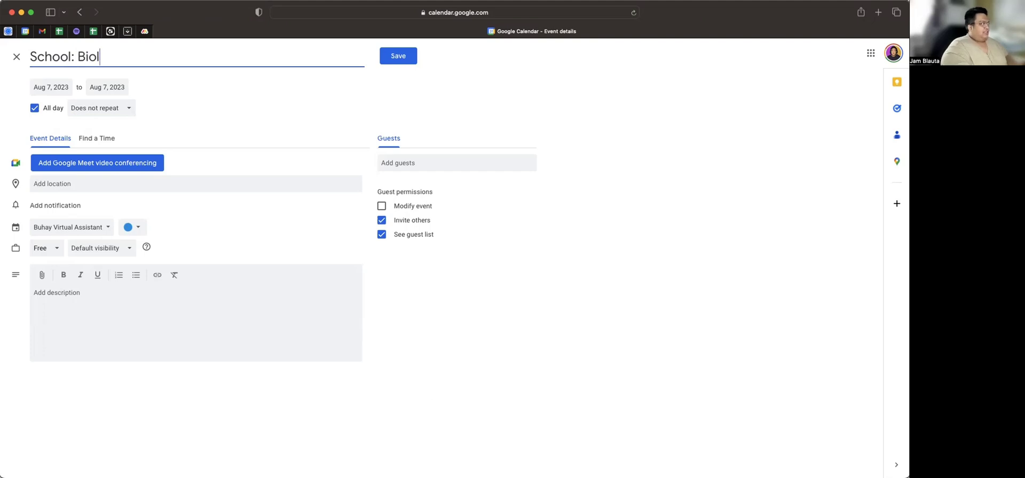
type("ogy")
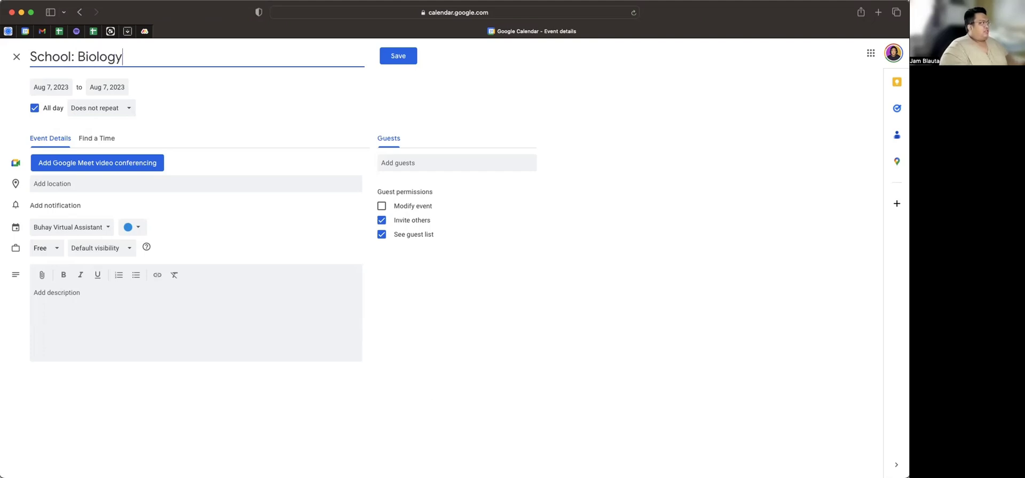
- Turn off the all-day option for the event, set its start time to 2:00pm, and open the end time choices
left_click(35, 109)
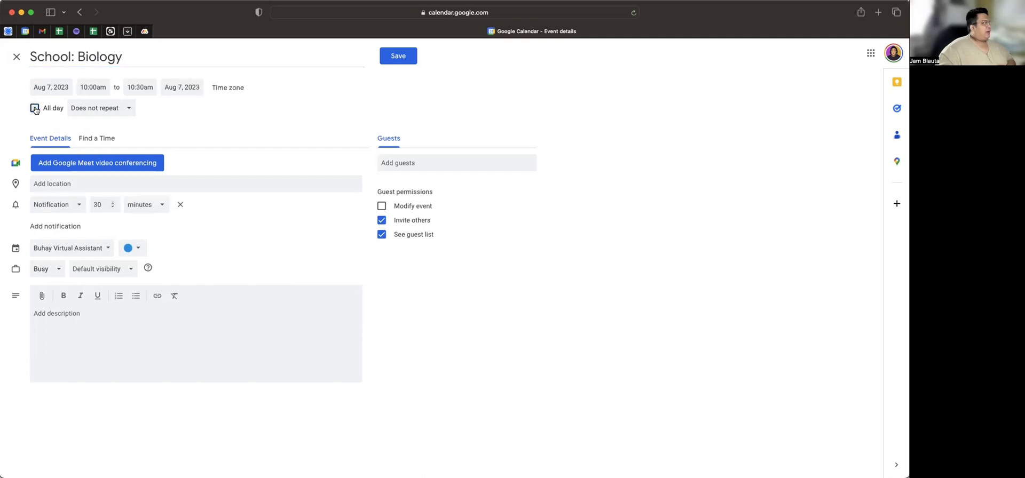
left_click(89, 87)
scroll(121, 161, "down", 10)
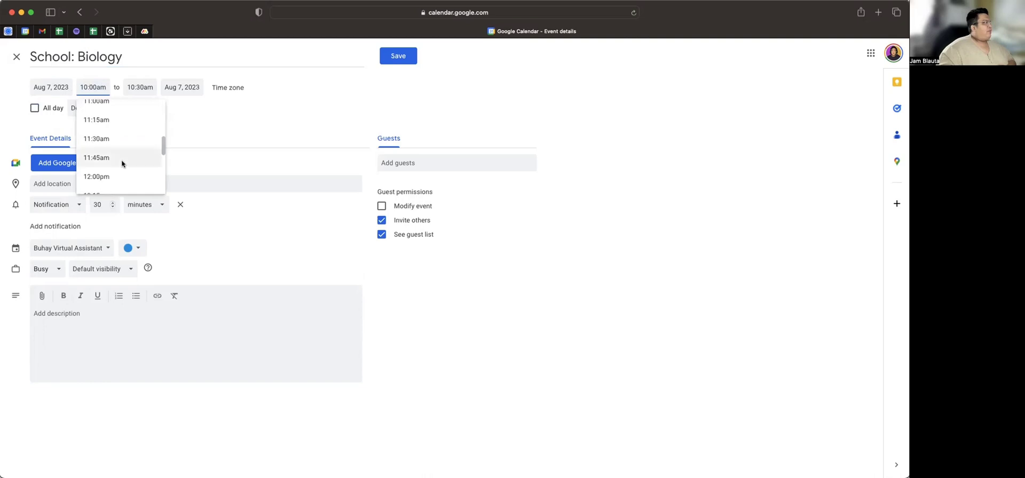
scroll(119, 158, "up", 6)
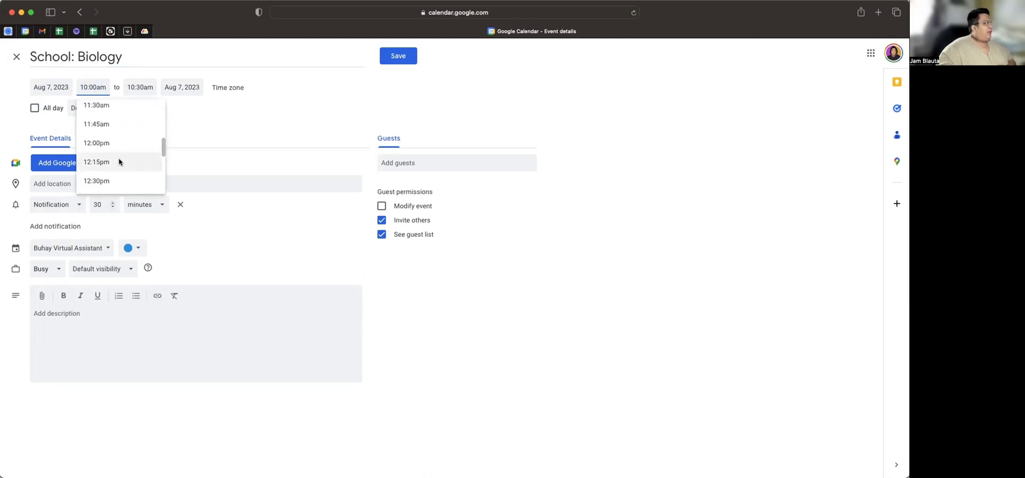
scroll(104, 154, "down", 3)
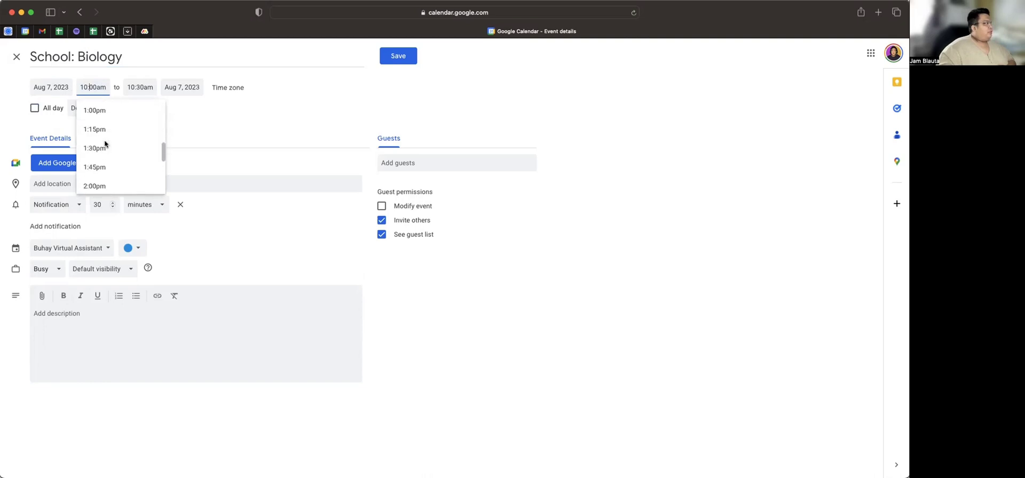
left_click(97, 168)
left_click(134, 88)
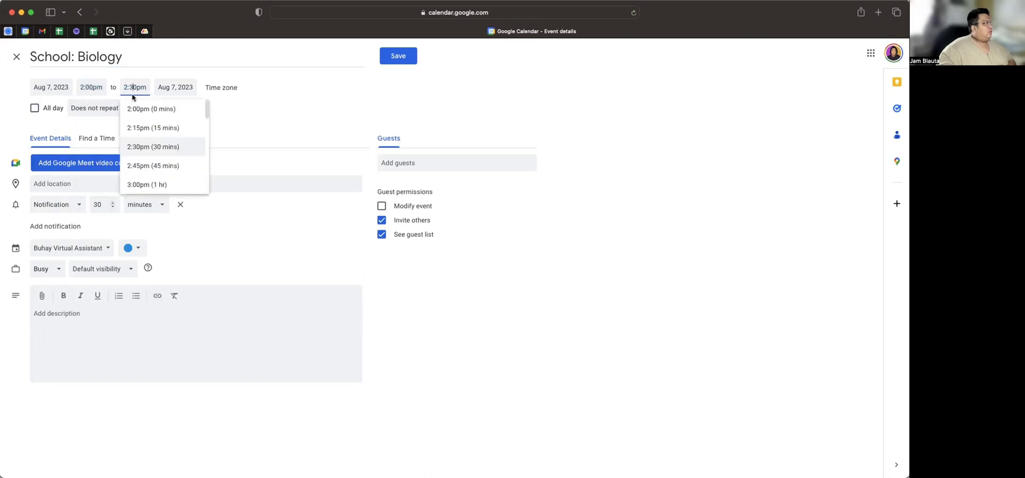